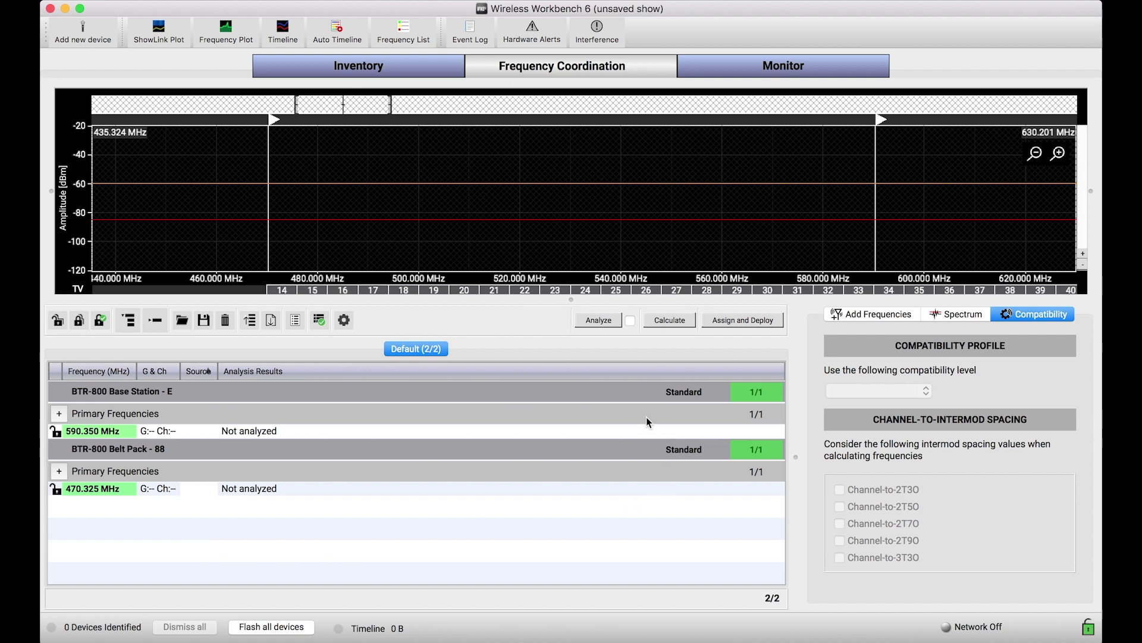
Start calculating compatible frequencies for the BTR-800 base station and belt pack
{"action": "left_click", "coordinate": [673, 322]}
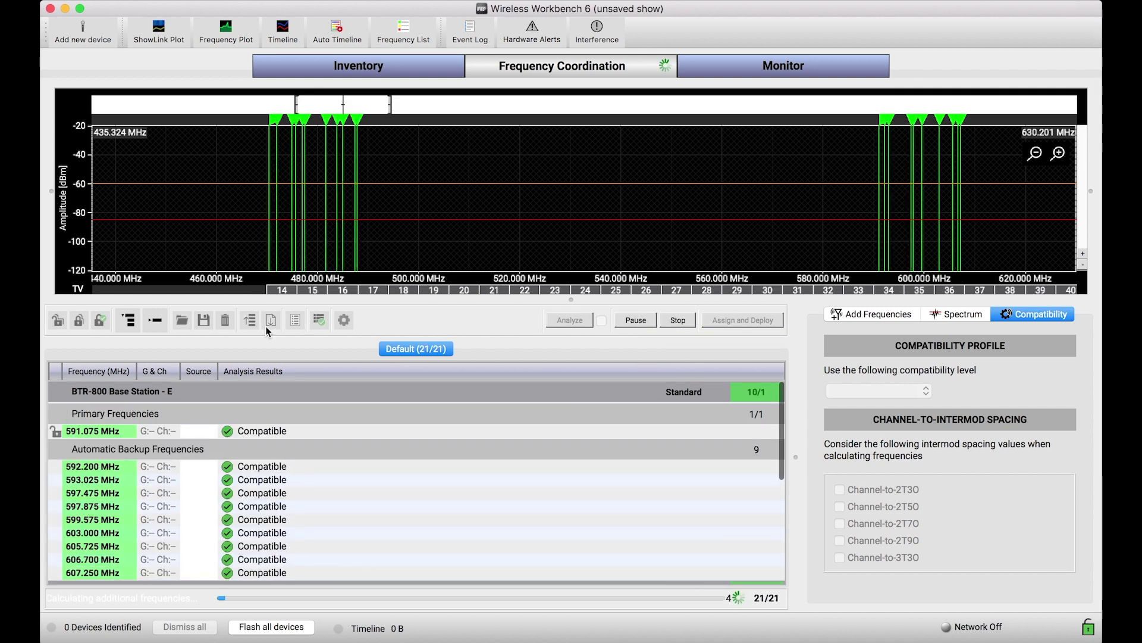
Collapse the device list to one row each and stop calculating at 21 frequencies (10/1, 11/1)
{"action": "left_click", "coordinate": [155, 320]}
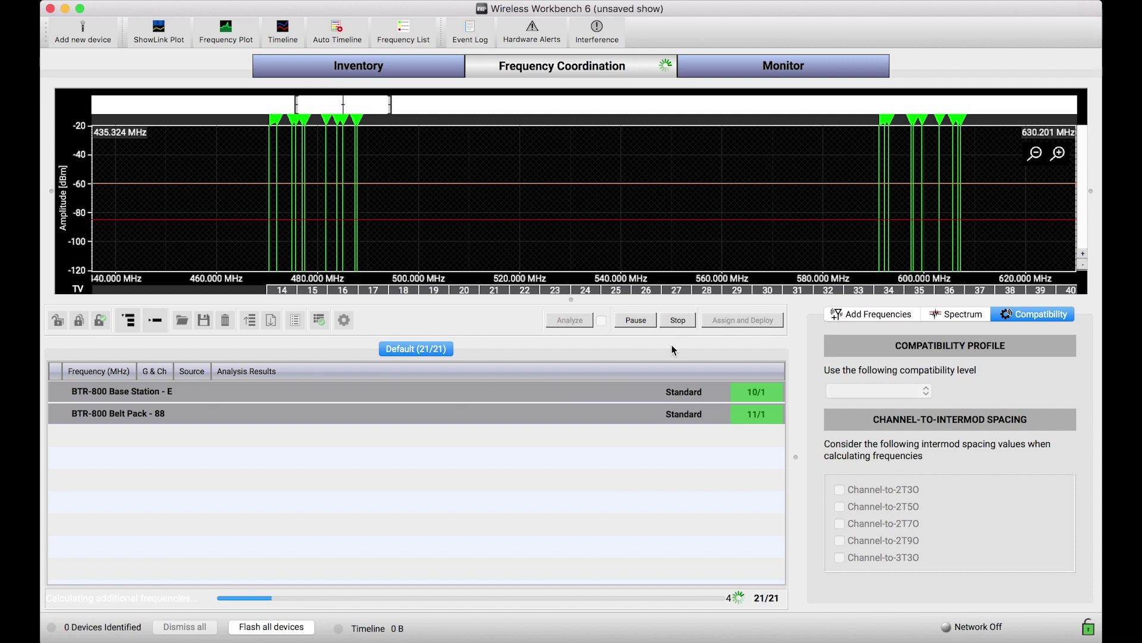
{"action": "left_click", "coordinate": [678, 320]}
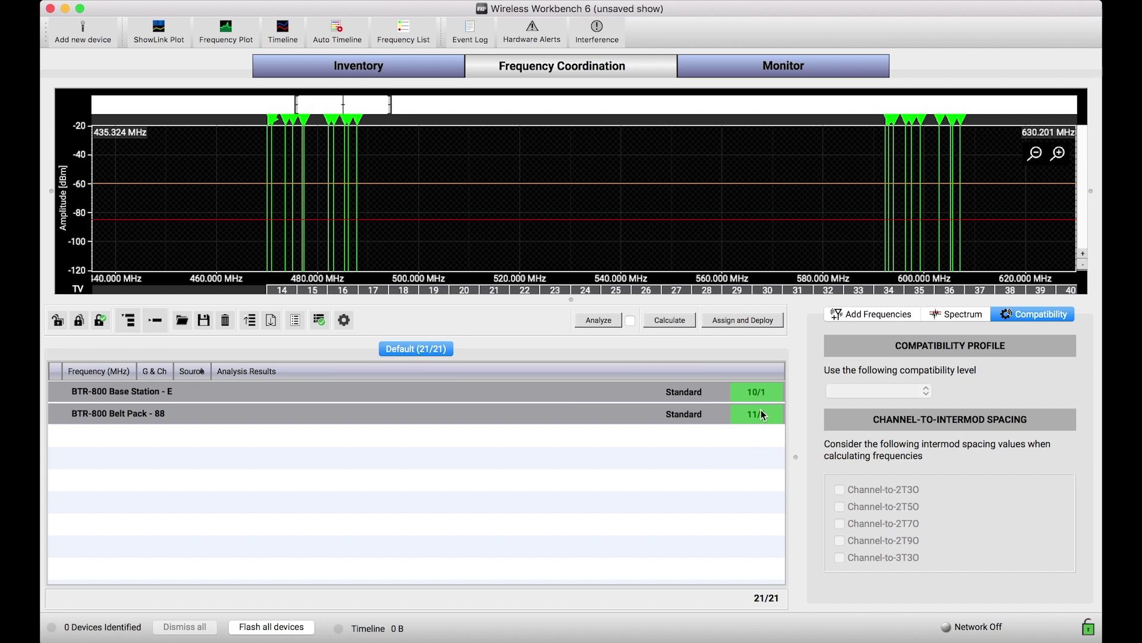
Switch the base station from Standard to More Frequencies (150 kHz 2T3O, 0 kHz 3T3O spacing)
{"action": "left_click_drag", "start_coordinate": [709, 454], "coordinate": [690, 391]}
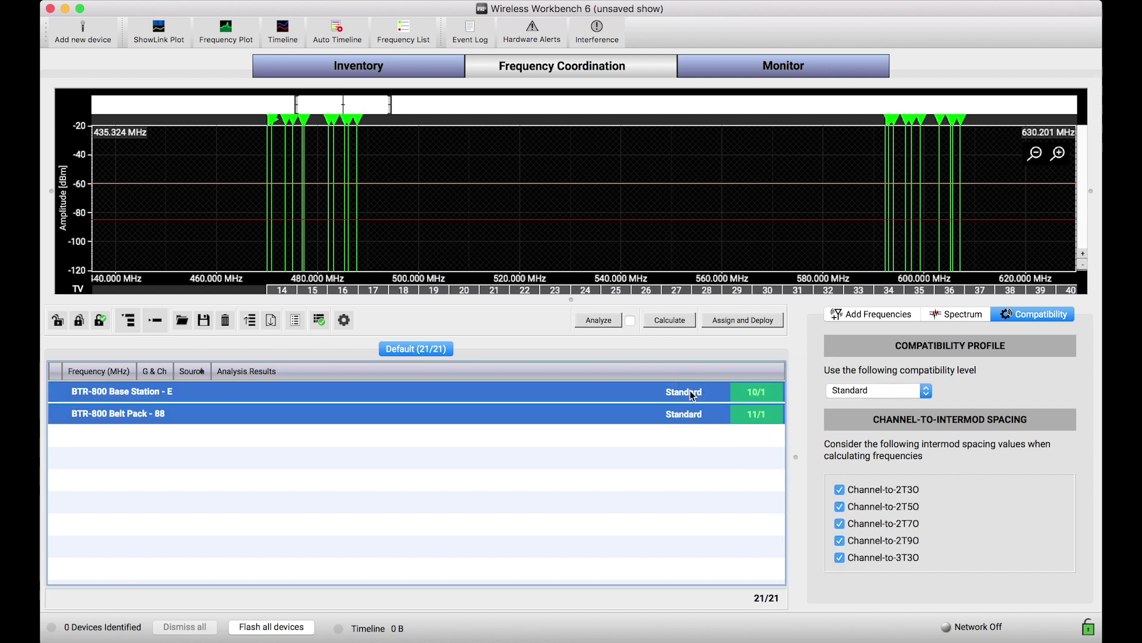
{"action": "left_click", "coordinate": [692, 451]}
{"action": "left_click", "coordinate": [703, 394]}
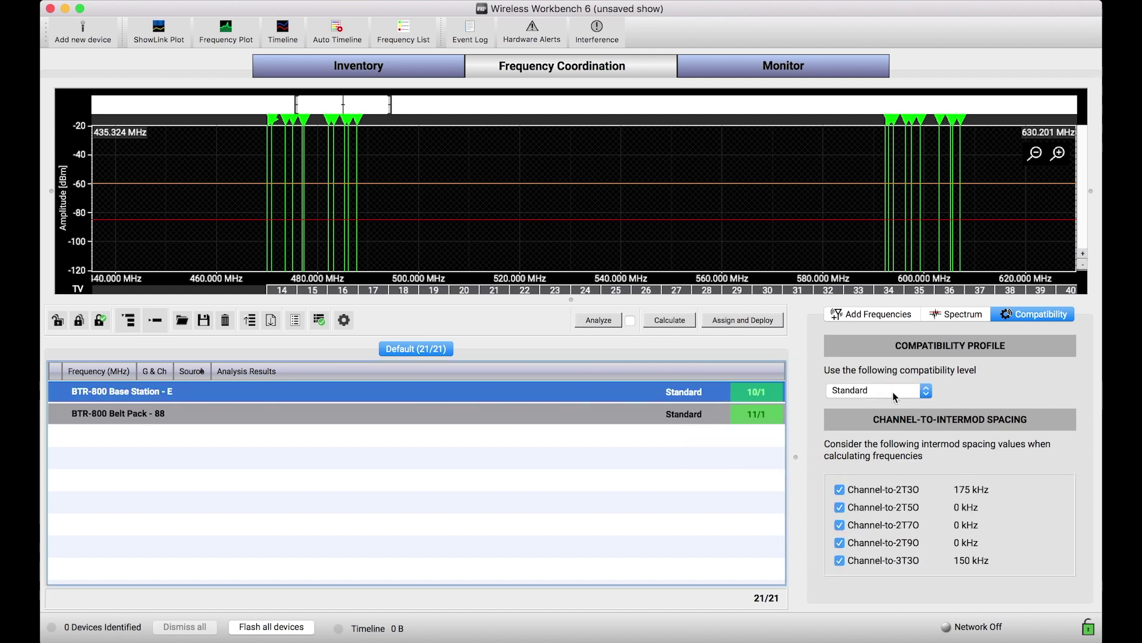
{"action": "left_click", "coordinate": [892, 392]}
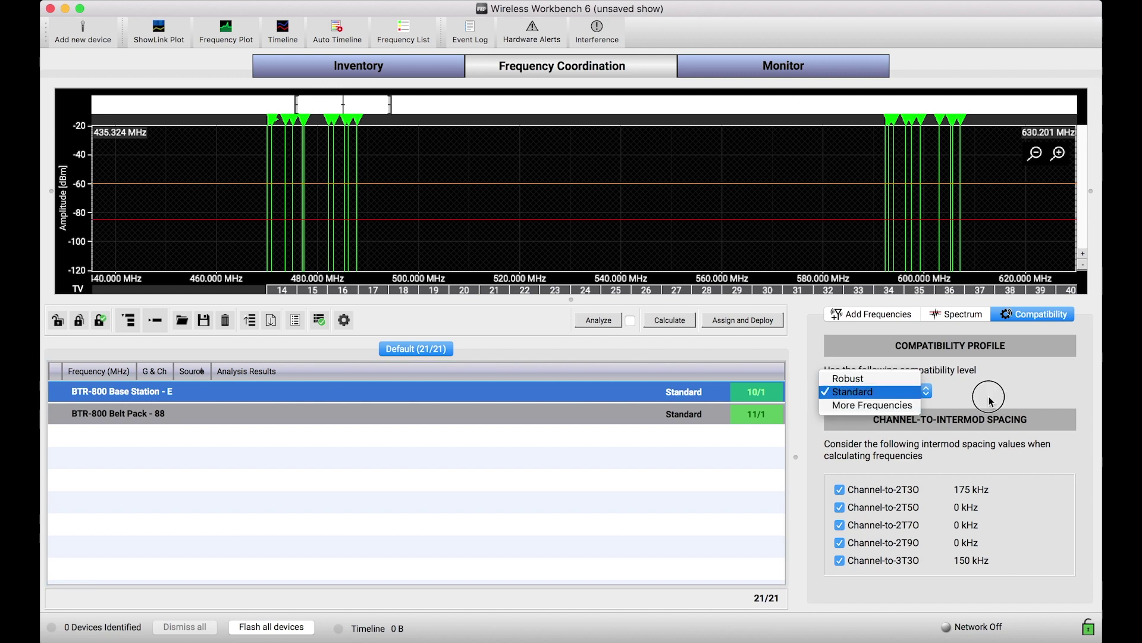
{"action": "left_click", "coordinate": [899, 391]}
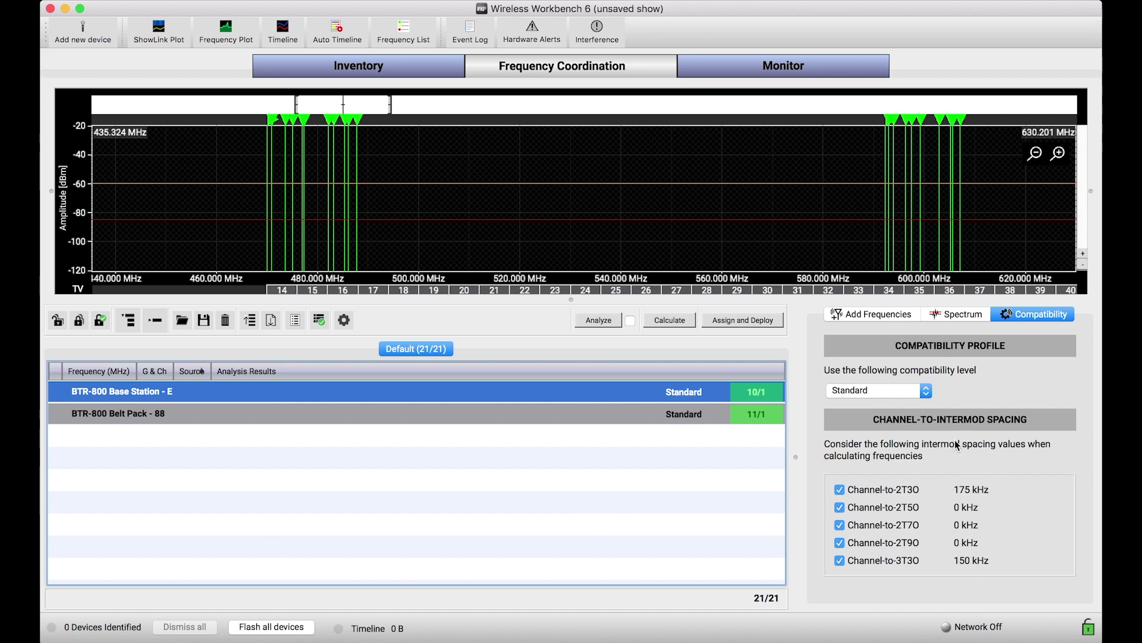
{"action": "left_click", "coordinate": [851, 392]}
{"action": "left_click", "coordinate": [859, 407]}
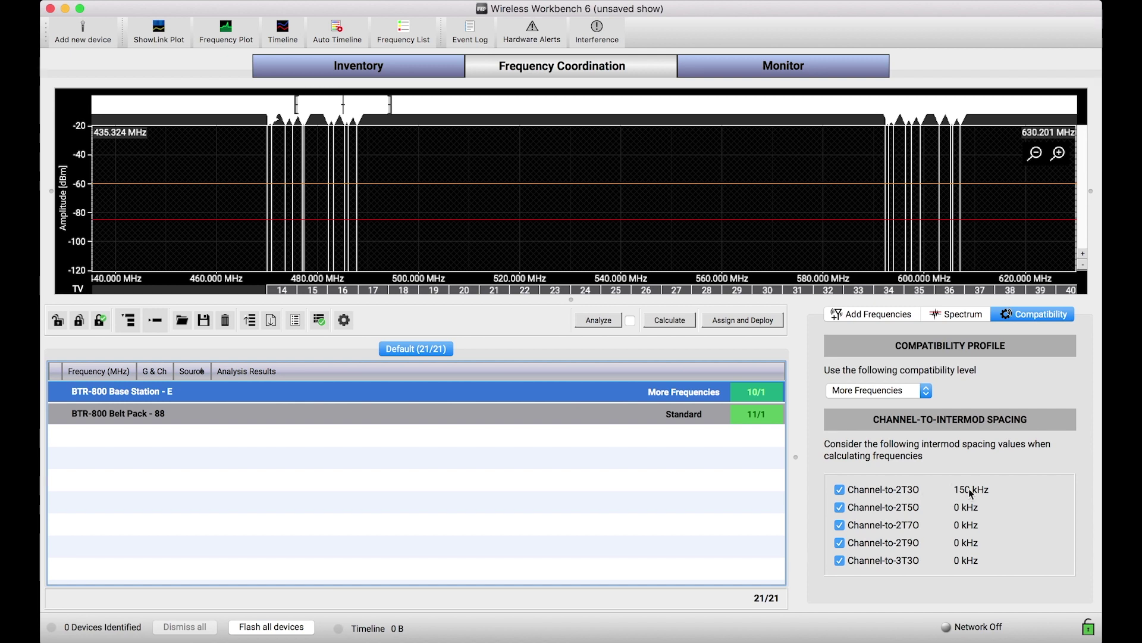
Return the base station to Standard (175 kHz 2T3O, 150 kHz 3T3O) and deselect it
{"action": "left_click", "coordinate": [920, 388]}
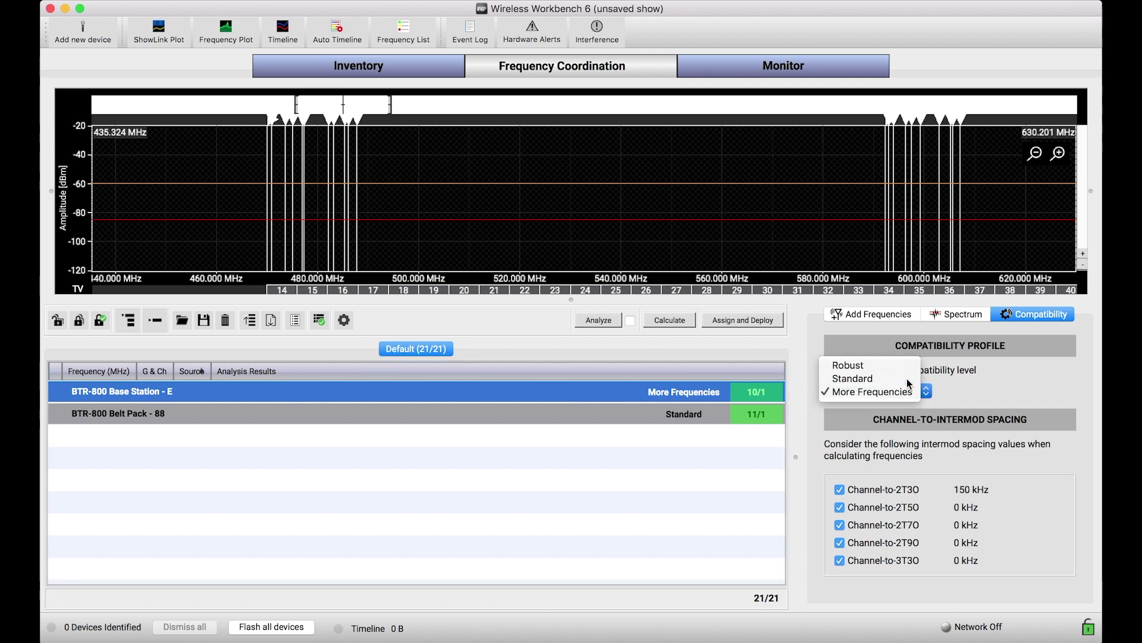
{"action": "left_click", "coordinate": [907, 379]}
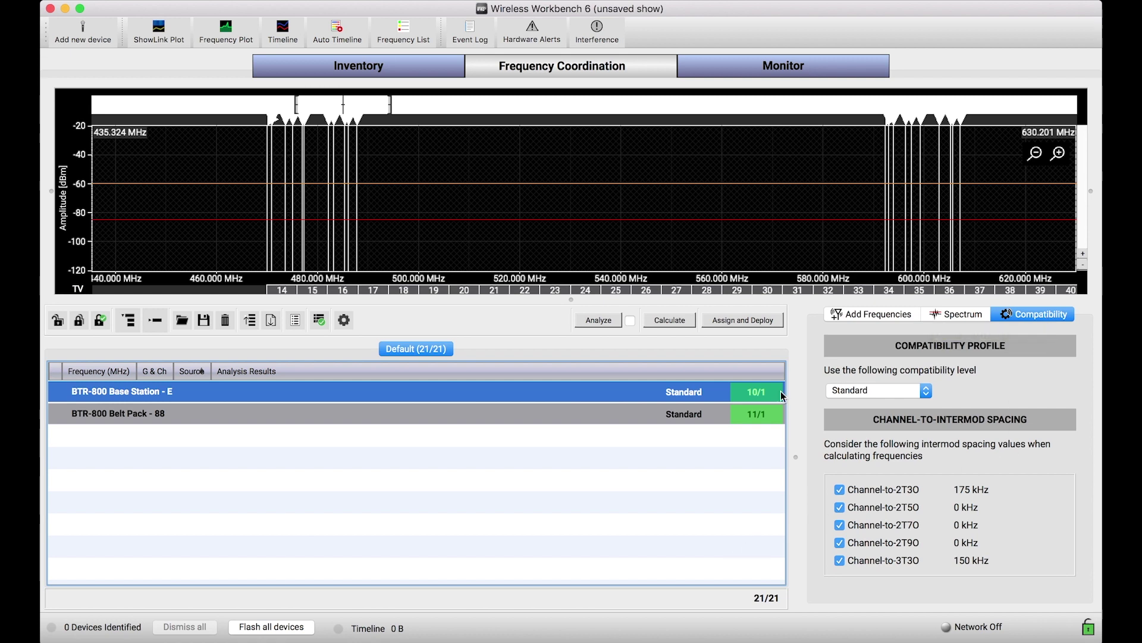
{"action": "left_click", "coordinate": [703, 497]}
Uncheck Channel-to-3T3O spacing in the base station's Compatibility settings
{"action": "left_click", "coordinate": [613, 392]}
{"action": "left_click", "coordinate": [839, 563]}
Toggle the belt pack's Channel-to-3T3O checkbox off and back on, then reselect the base station
{"action": "left_click", "coordinate": [840, 560]}
{"action": "left_click", "coordinate": [563, 419]}
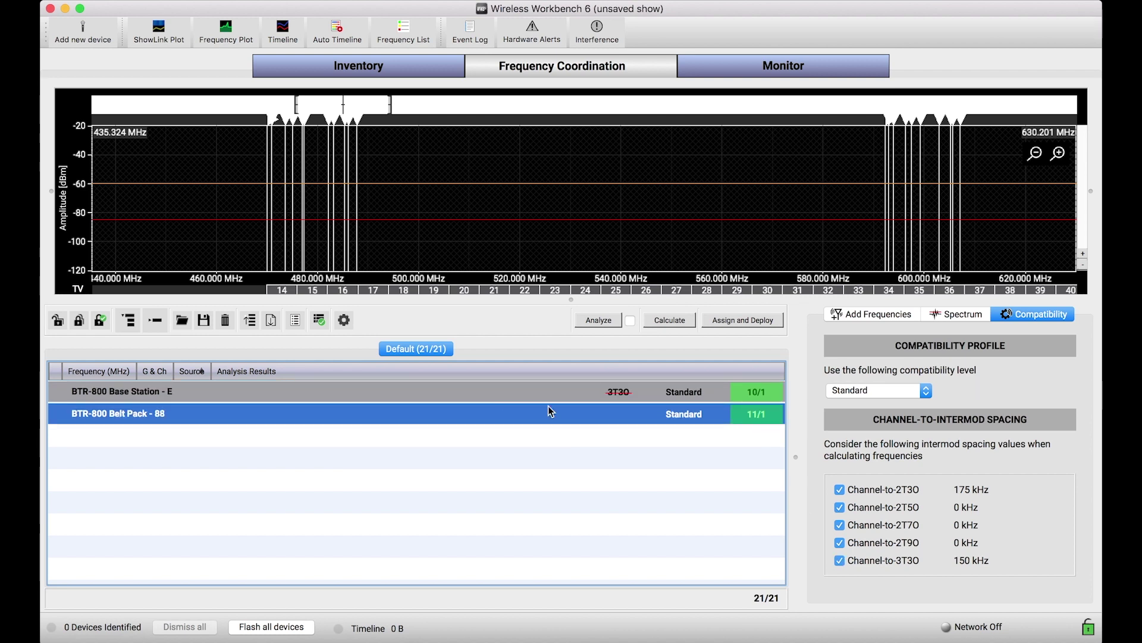
{"action": "left_click", "coordinate": [840, 560]}
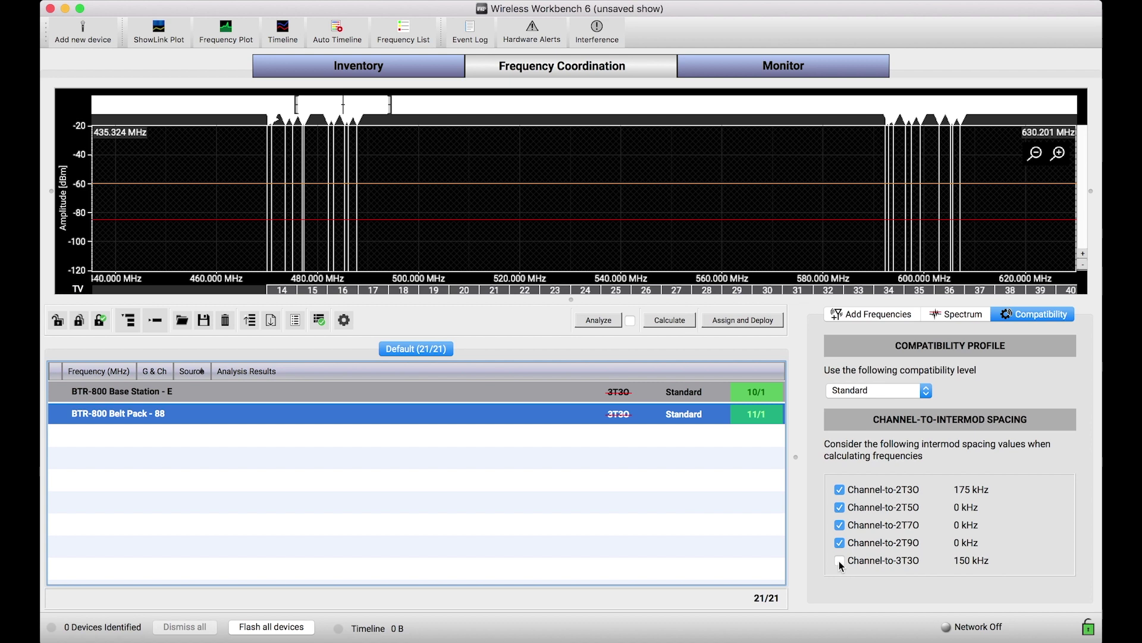
{"action": "left_click", "coordinate": [840, 560]}
{"action": "left_click", "coordinate": [841, 560]}
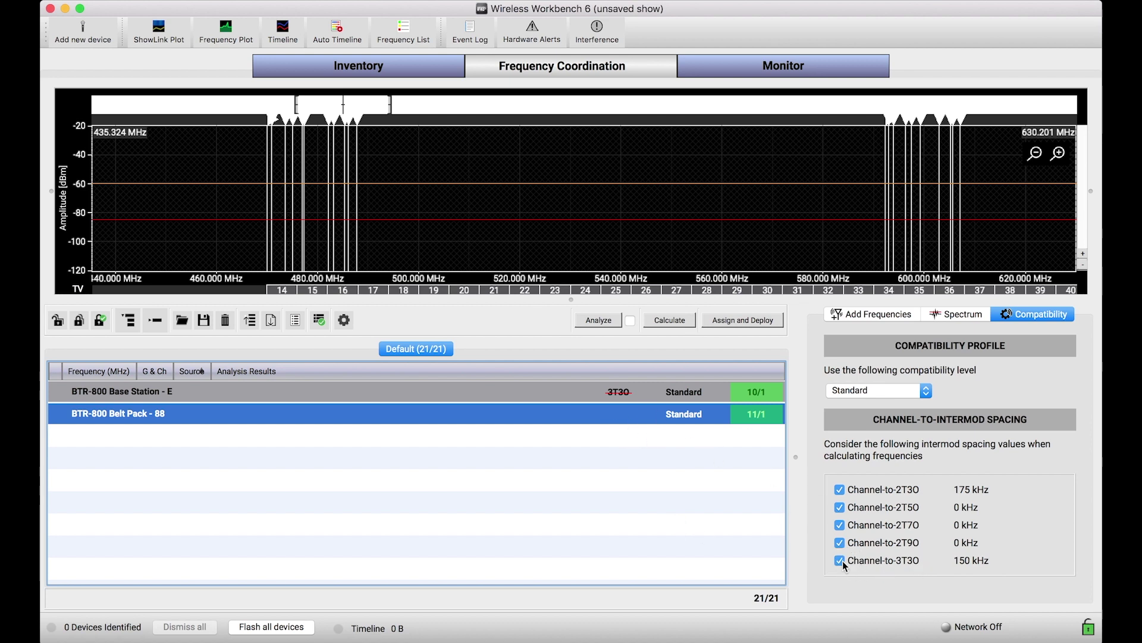
{"action": "left_click", "coordinate": [700, 394]}
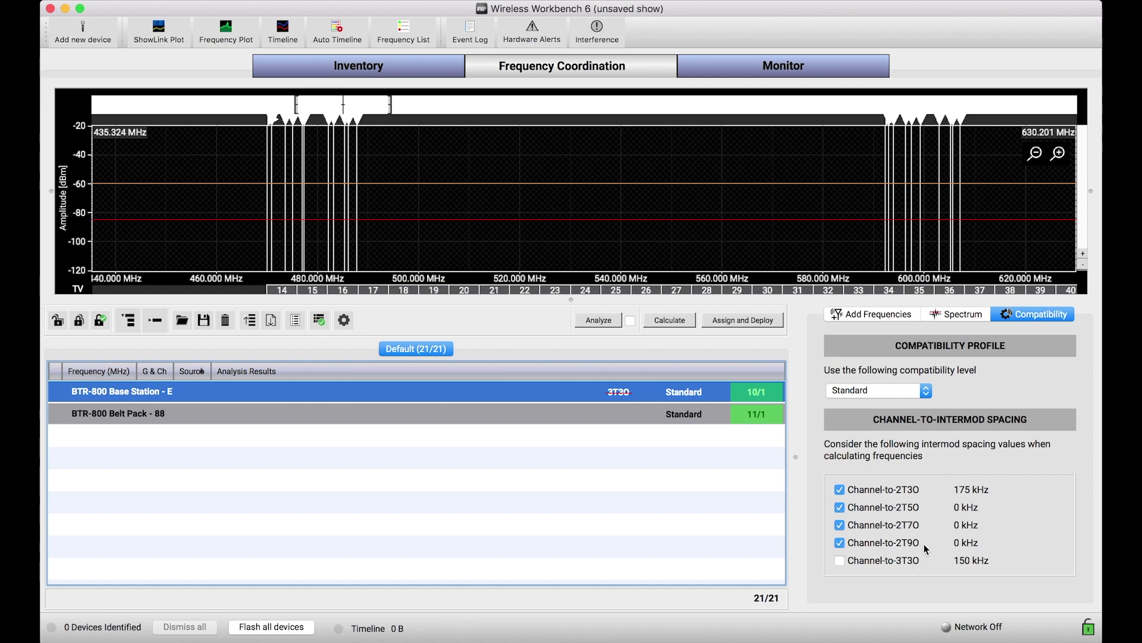
Uncheck Channel-to-3T3O for both devices together, verify the belt pack, and start recalculating
{"action": "left_click", "coordinate": [580, 416]}
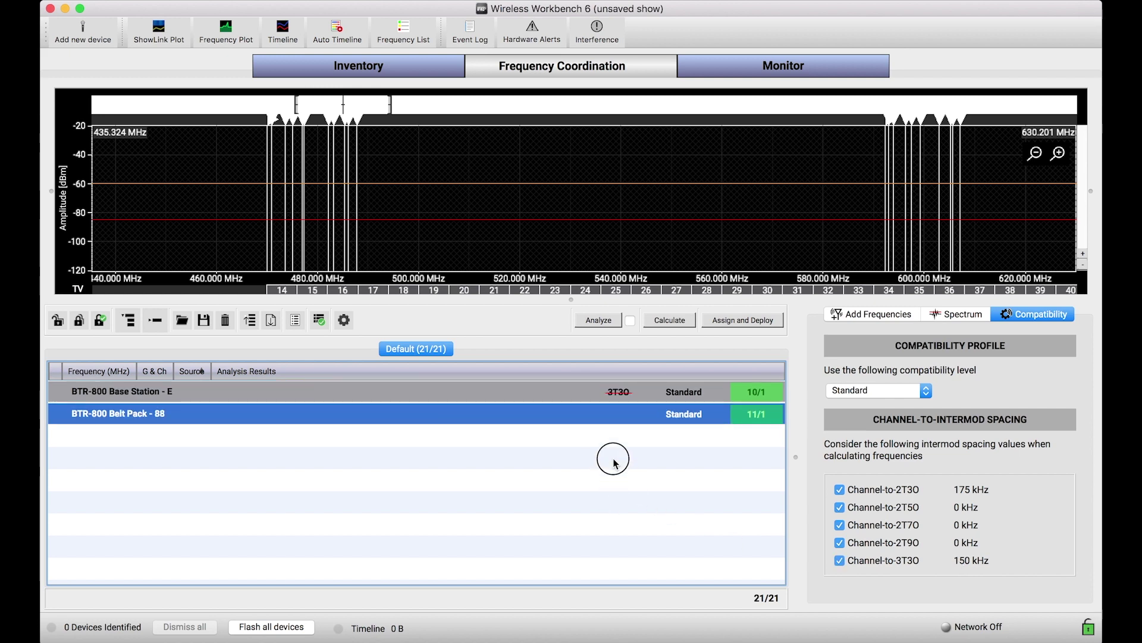
{"action": "left_click", "coordinate": [616, 392], "text": "shift"}
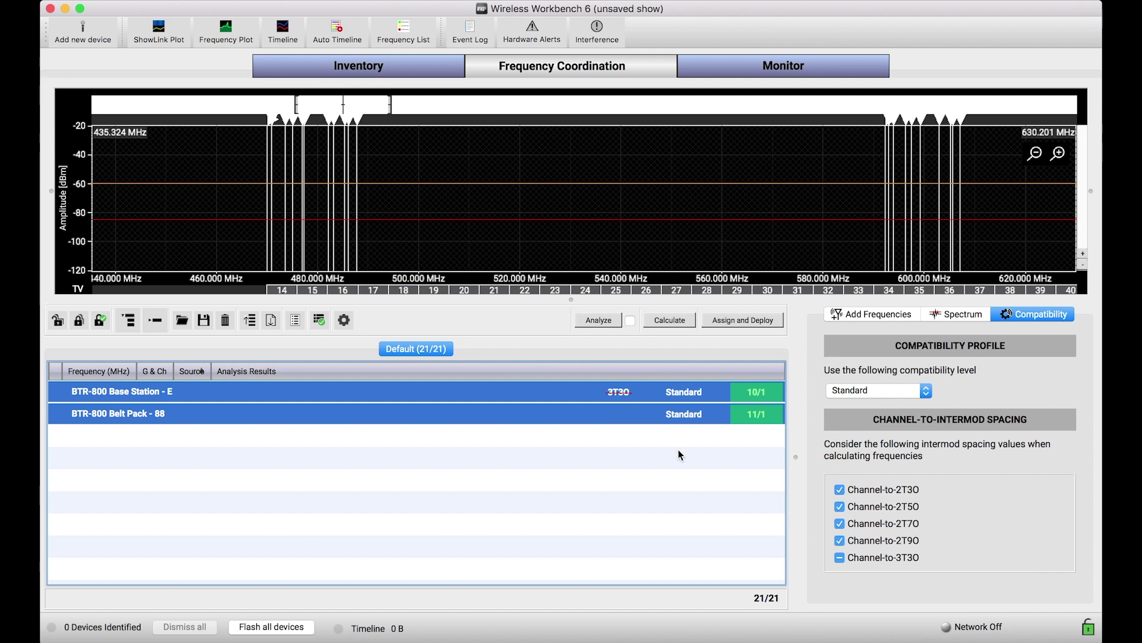
{"action": "left_click", "coordinate": [840, 559]}
{"action": "left_click", "coordinate": [659, 471]}
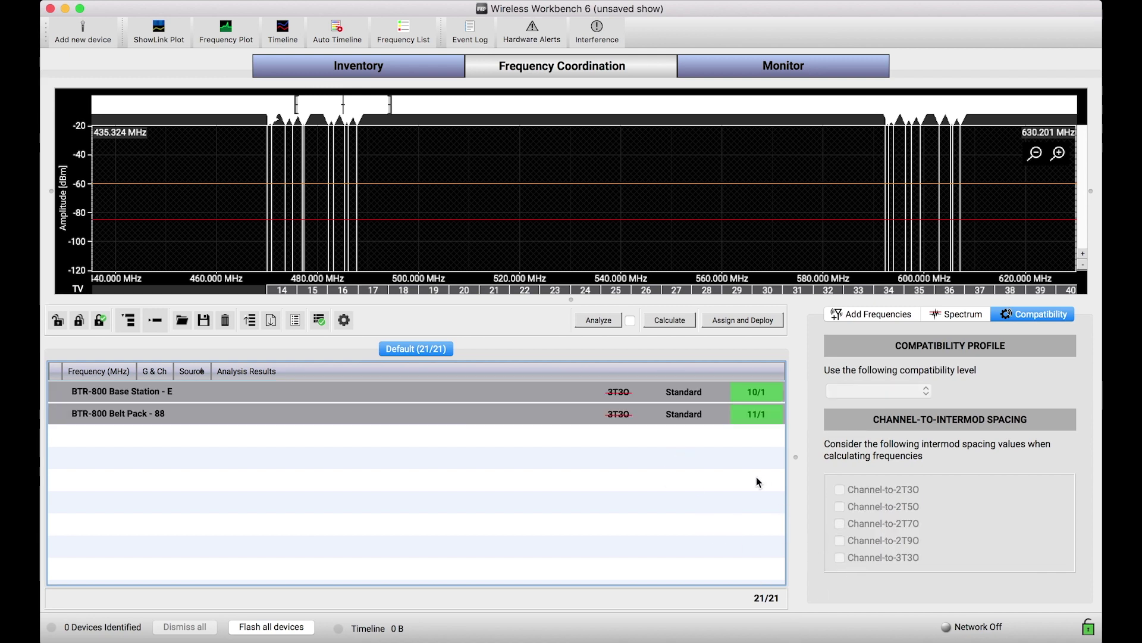
{"action": "left_click", "coordinate": [673, 414]}
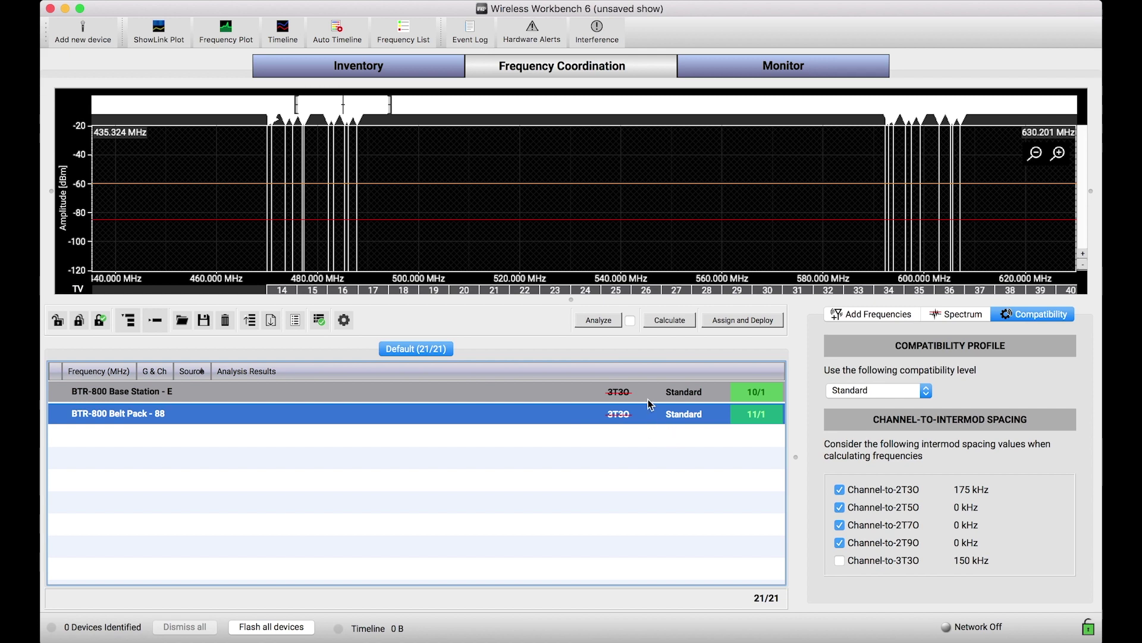
{"action": "left_click", "coordinate": [656, 462]}
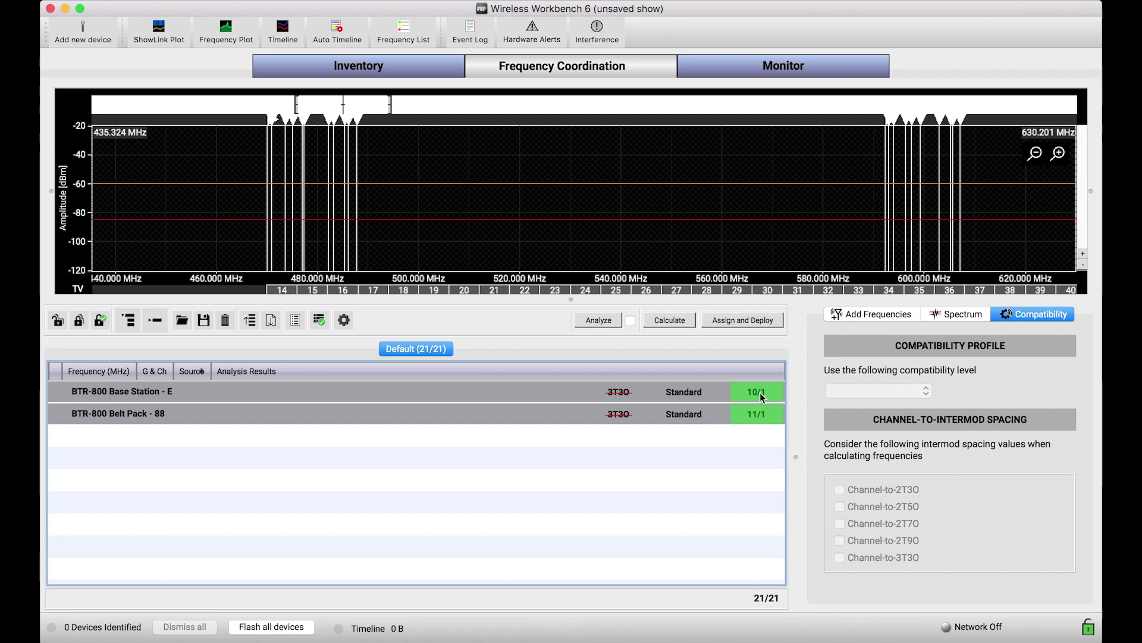
{"action": "left_click", "coordinate": [670, 320]}
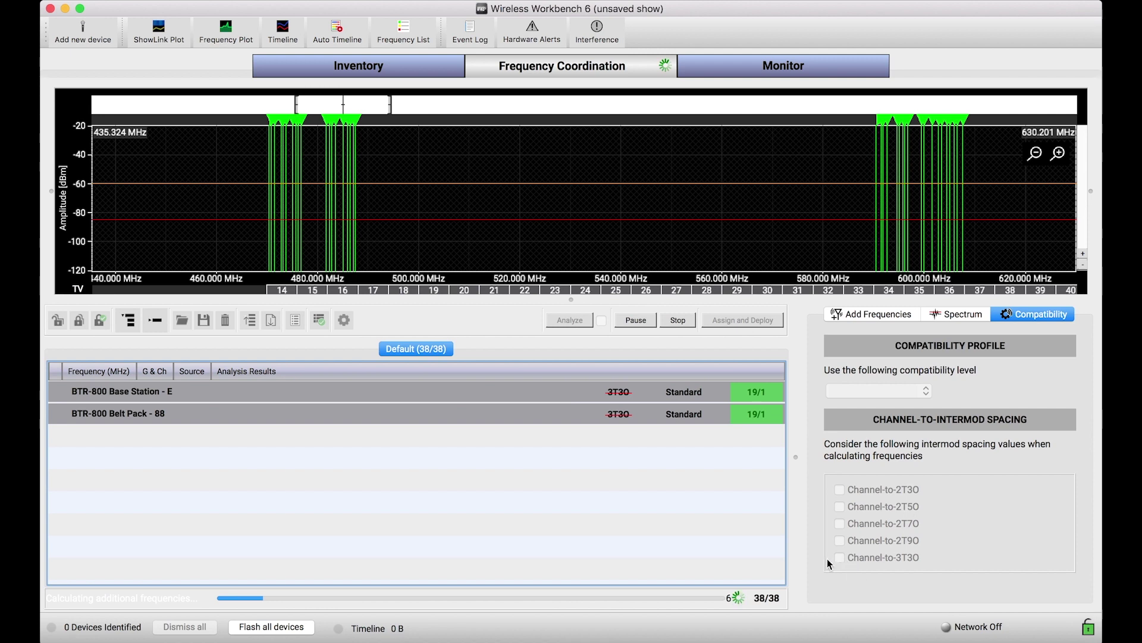
Stop the recalculation at 38/38 frequencies: 20/1 for the base station, 18/1 for the belt pack
{"action": "left_click_drag", "start_coordinate": [849, 257], "coordinate": [813, 258]}
{"action": "left_click", "coordinate": [678, 320]}
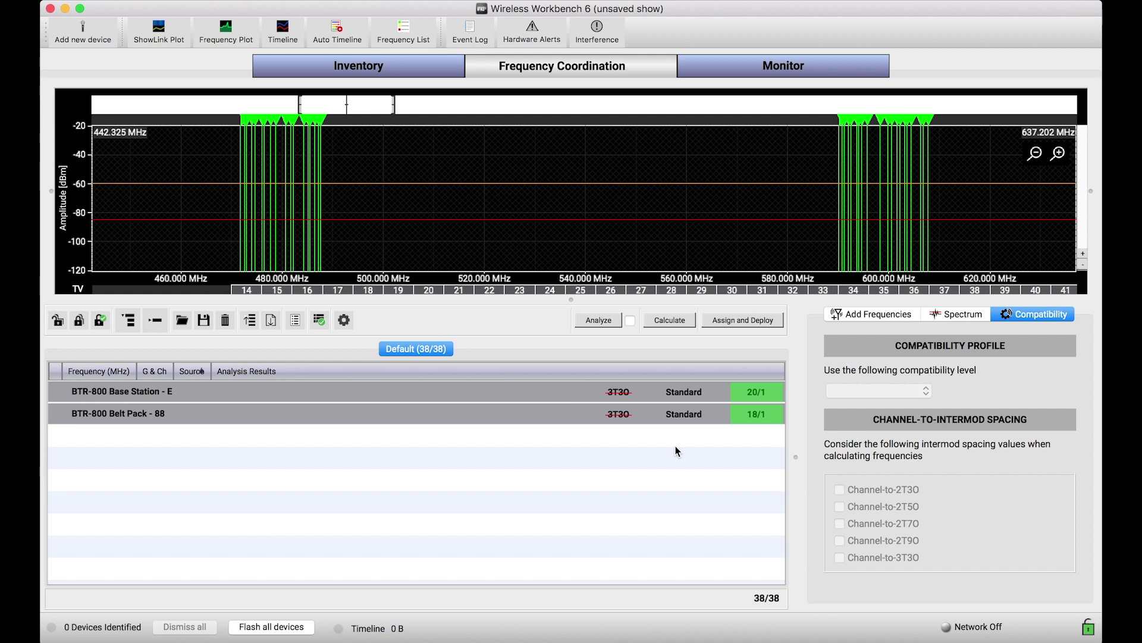
Select the base station to view its Standard settings with 150 kHz 3T3O unchecked
{"action": "left_click", "coordinate": [654, 394]}
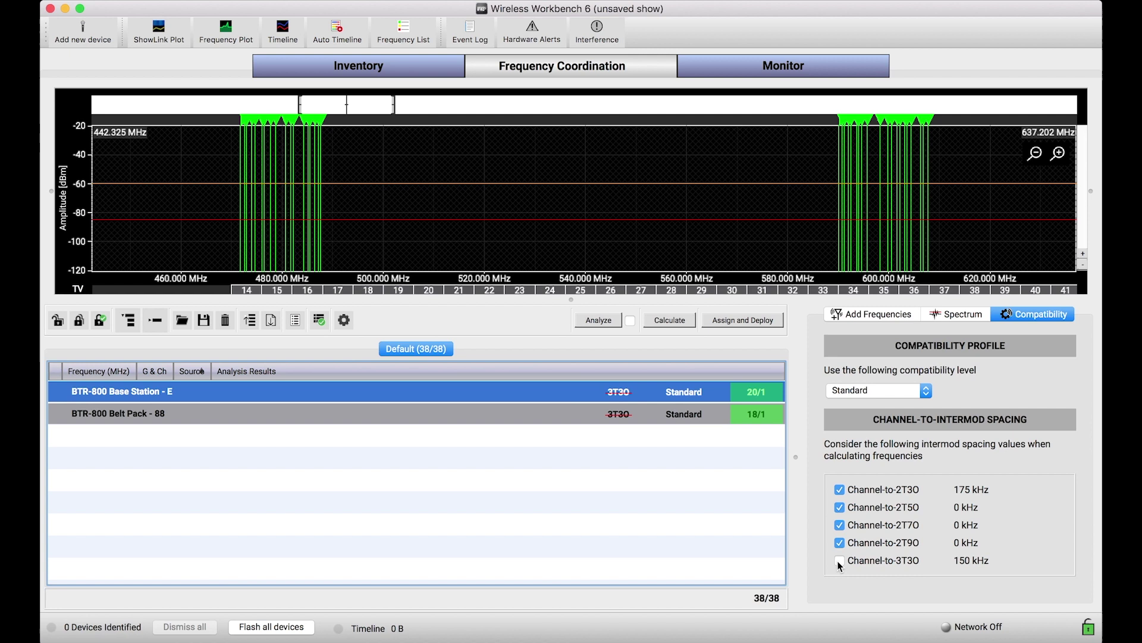